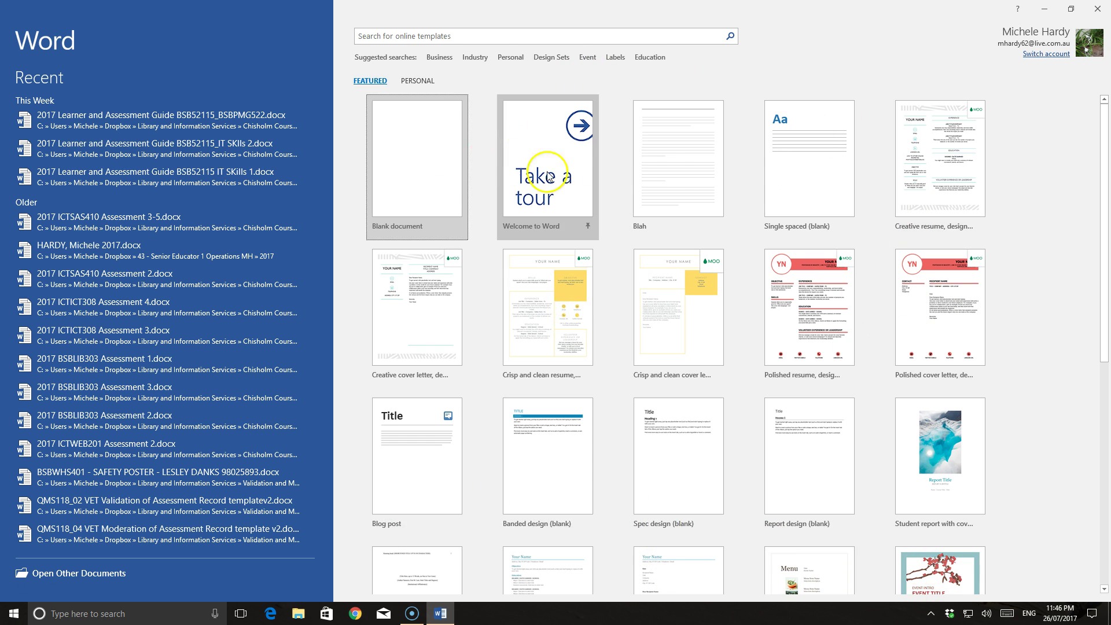
- Create a blank document and switch the ruler display off and back on
left_click(427, 171)
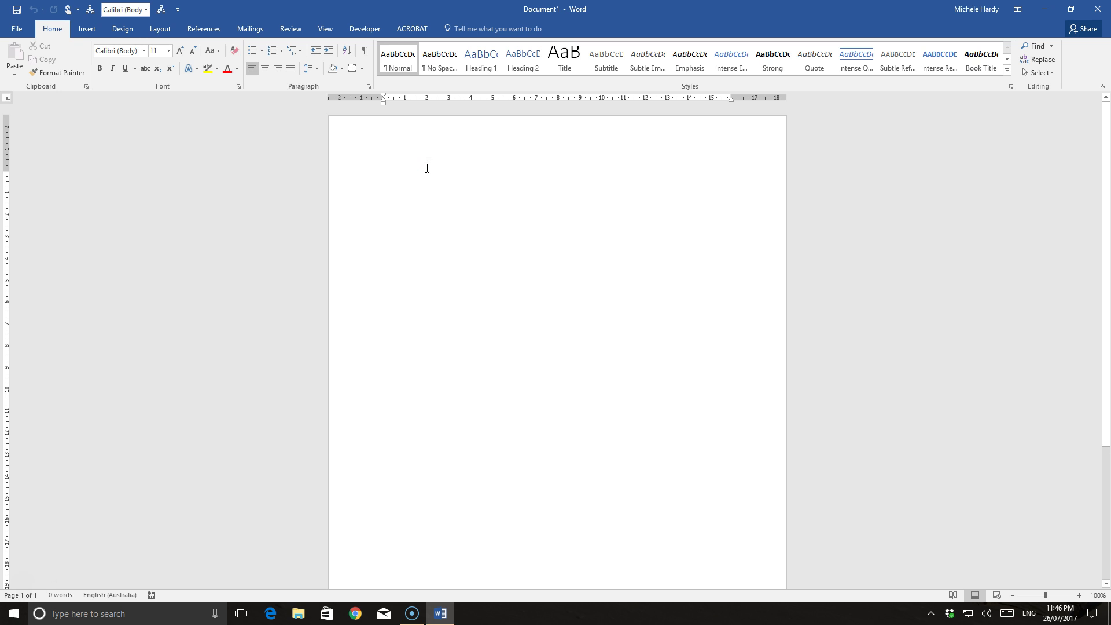
left_click(325, 29)
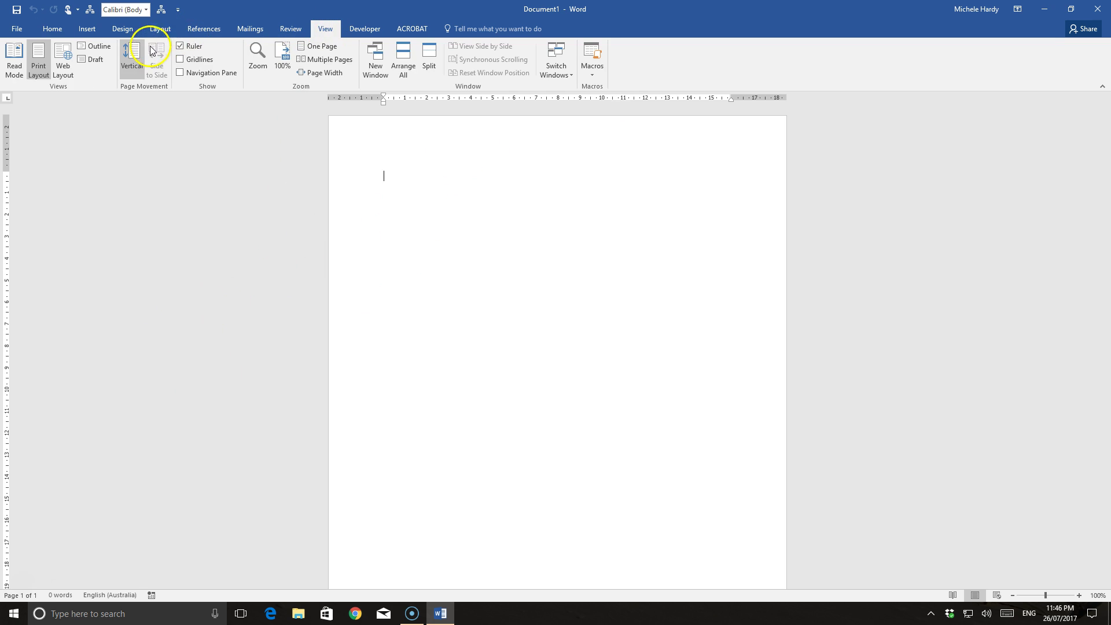
left_click(179, 46)
left_click(179, 46)
left_click(48, 28)
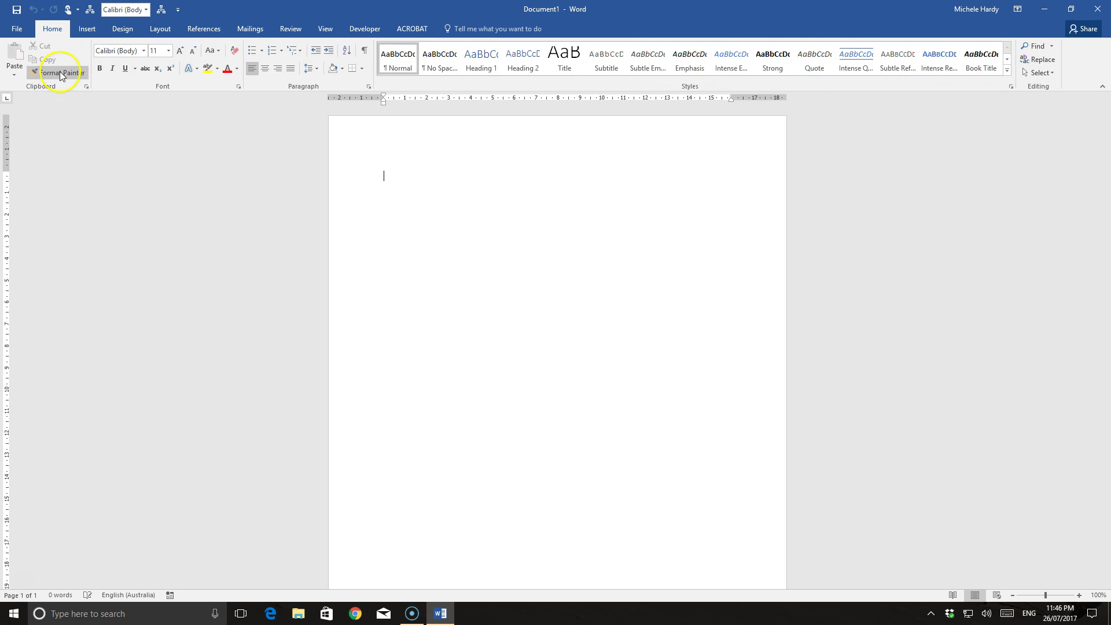
left_click(88, 29)
left_click(124, 29)
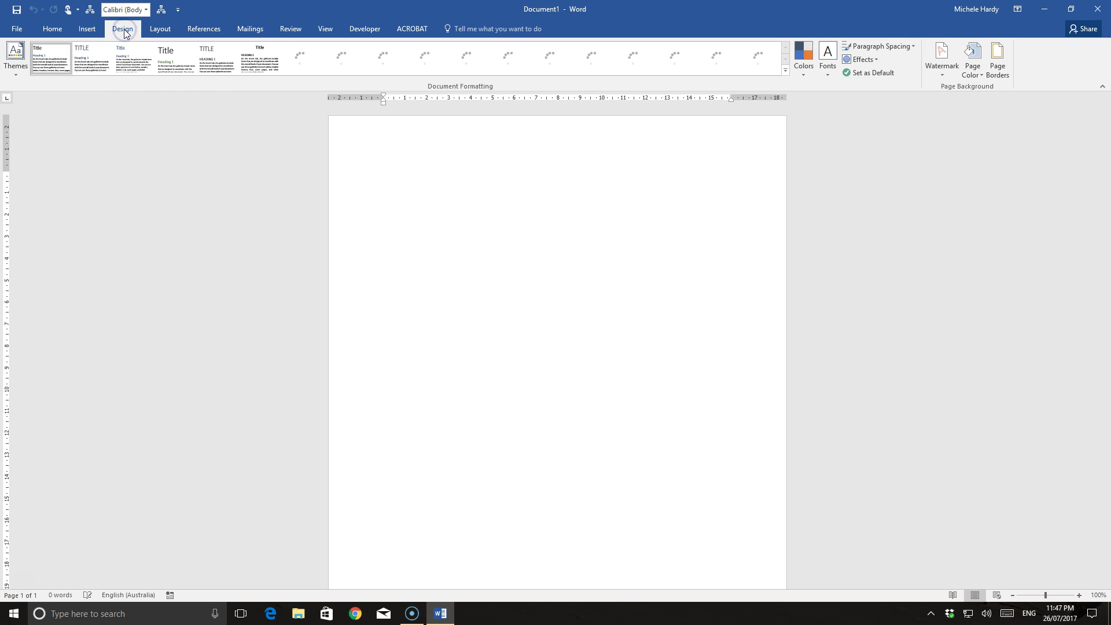
left_click(165, 30)
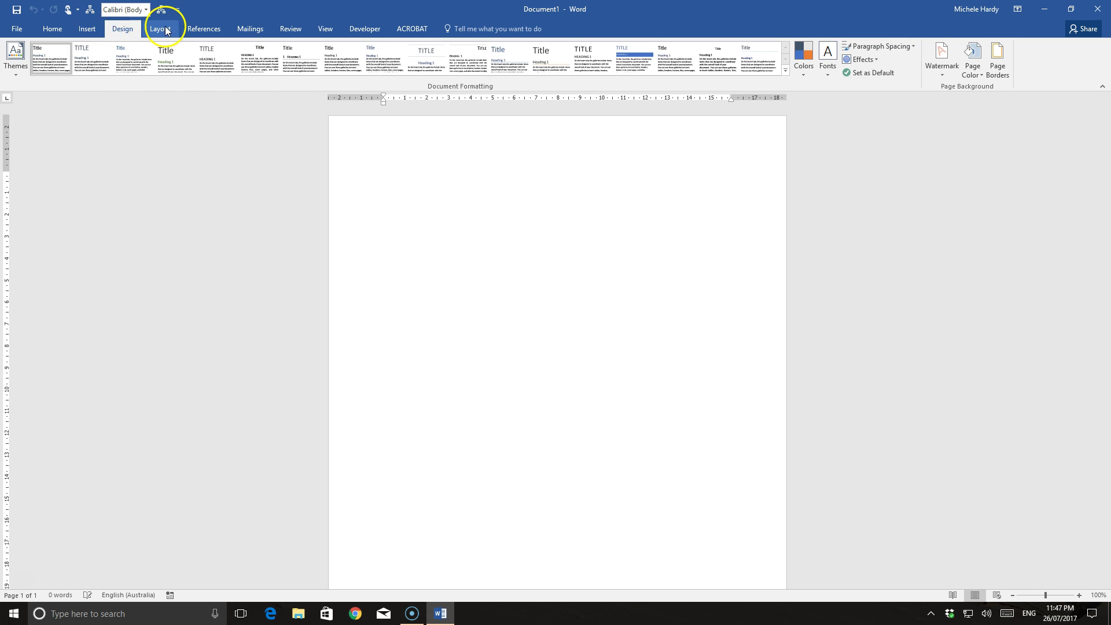
left_click(221, 30)
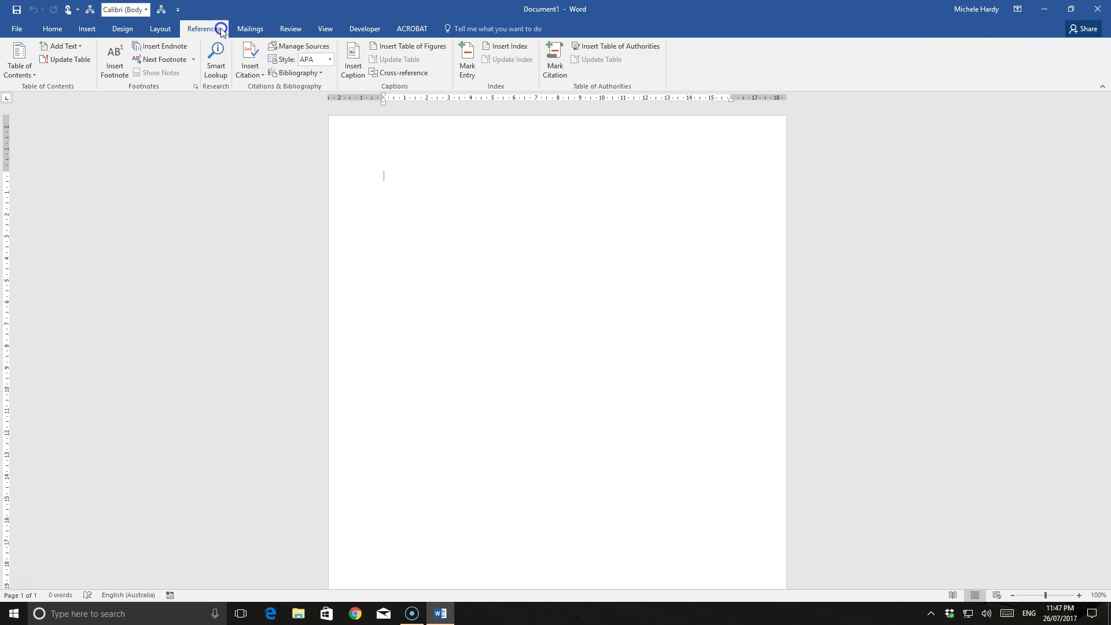
- Enter the lines "Three black dogs sleeping", "They are very cute but tired", "Jed", "Charlie" and "Miley", each as its own paragraph
left_click(53, 29)
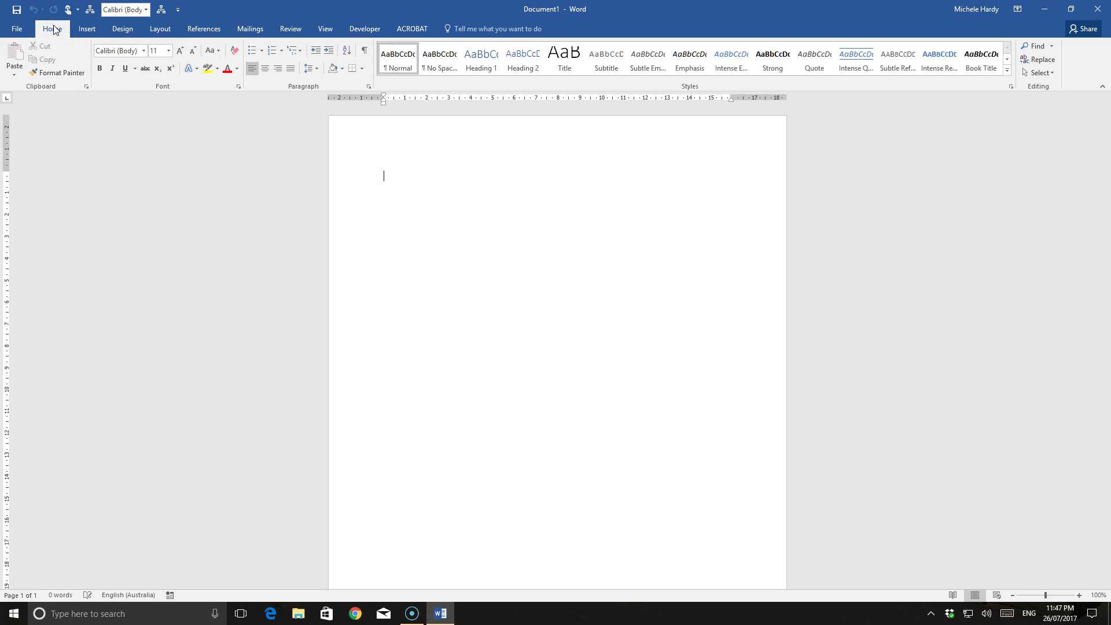
left_click(395, 174)
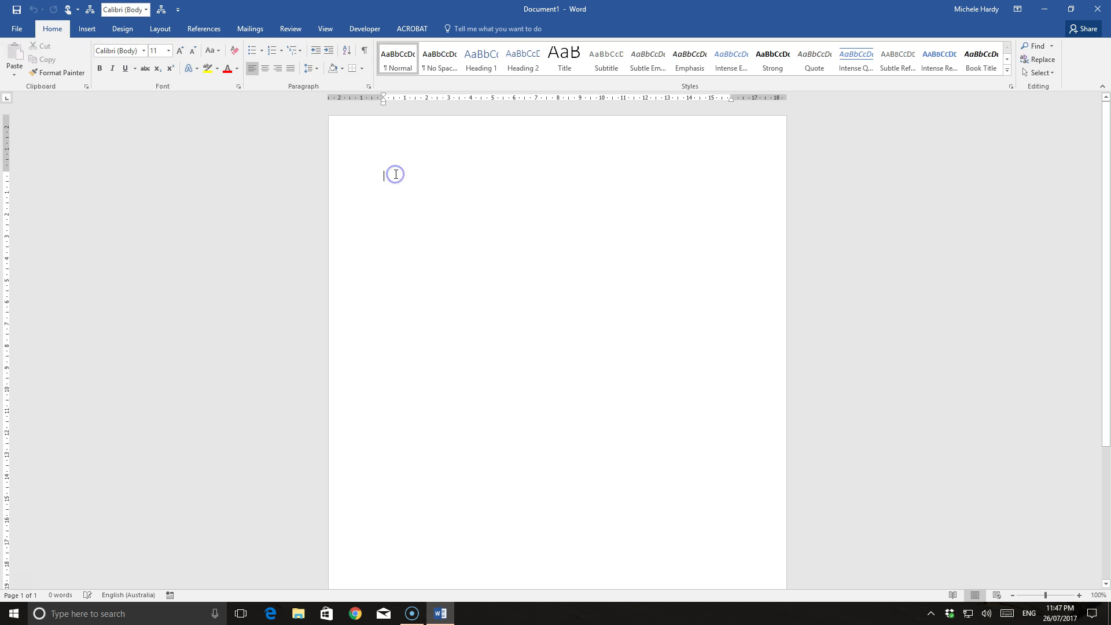
type("Th")
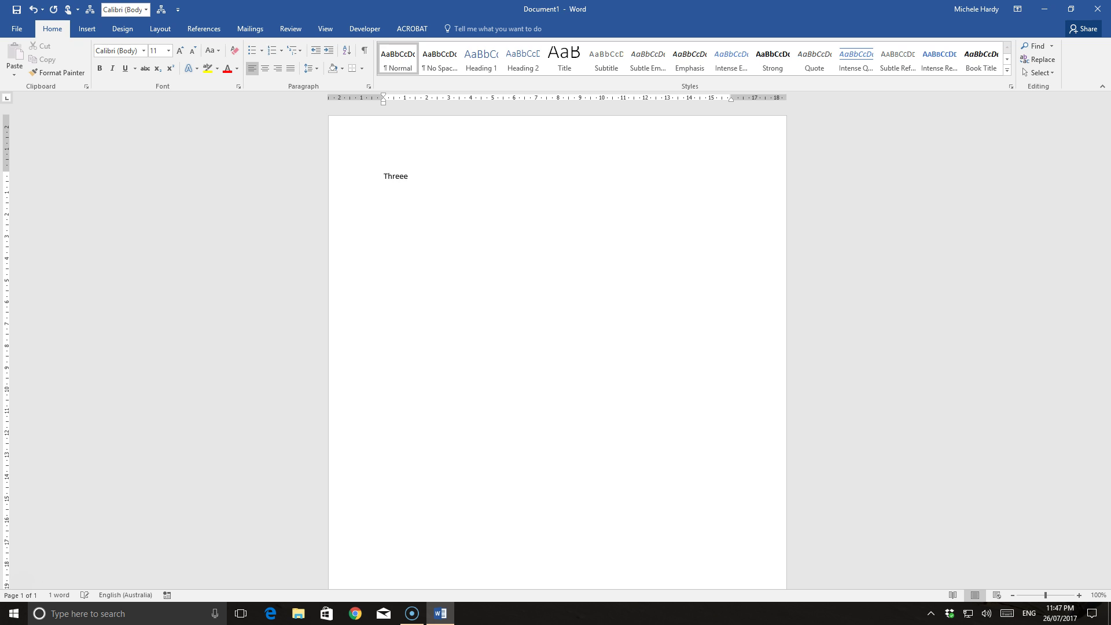
type("ree black dogs sleeping")
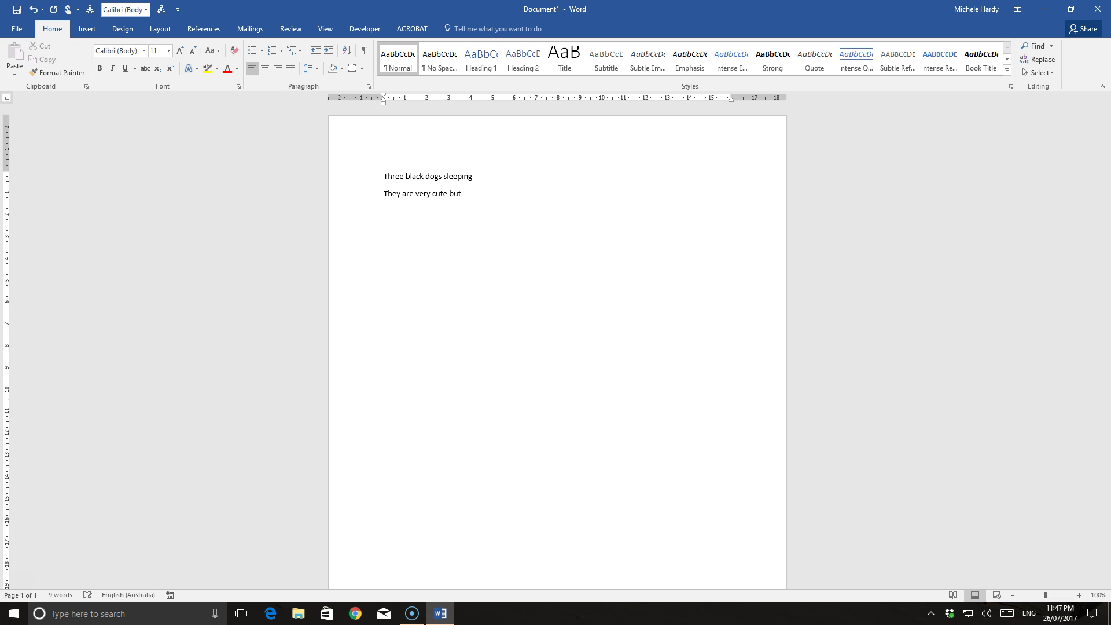
type("ired")
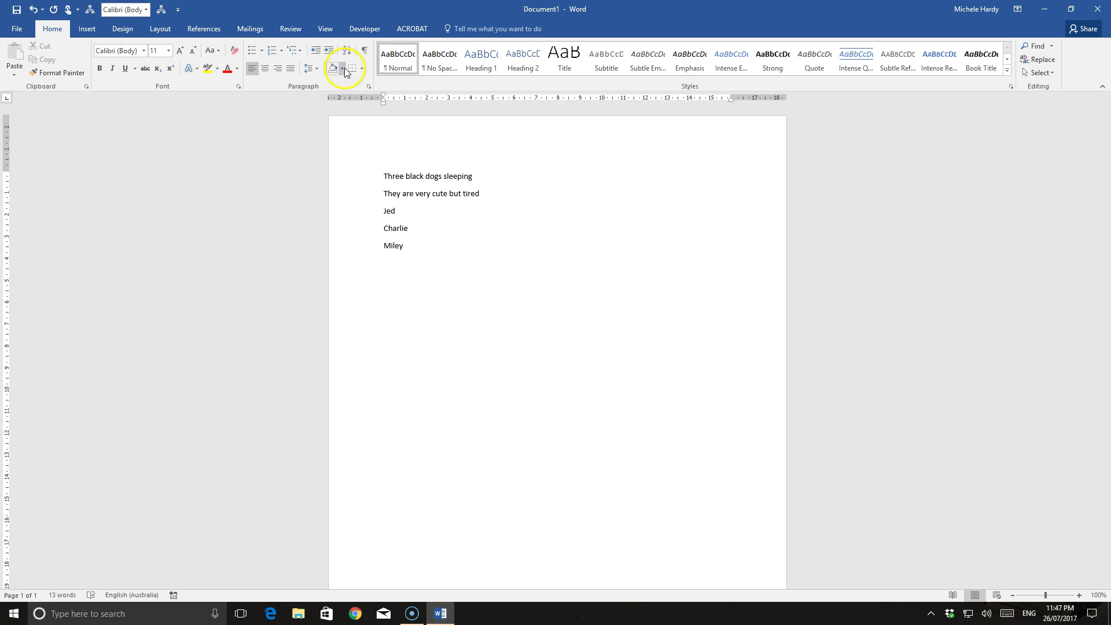
- Examine the full Font and Paragraph settings and close both without changing anything
left_click(240, 87)
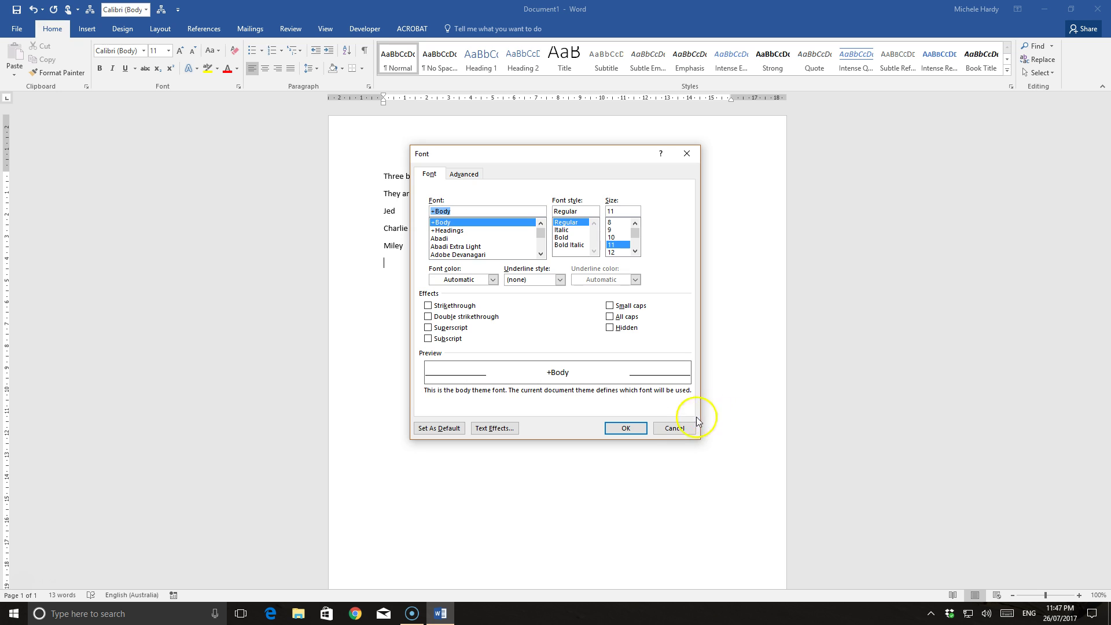
left_click(673, 429)
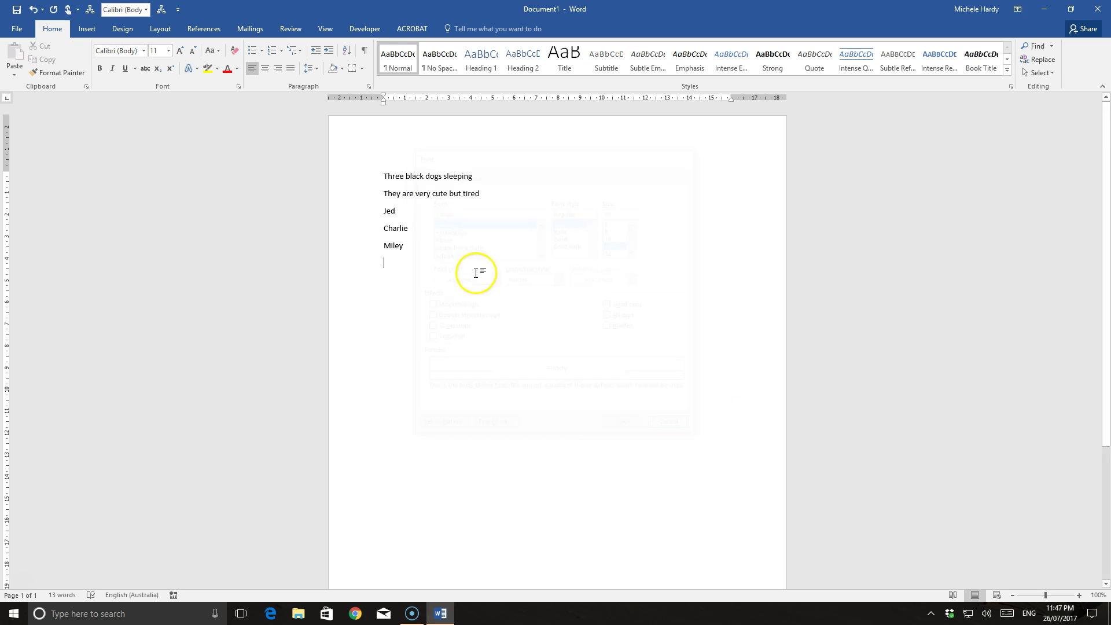
left_click(369, 88)
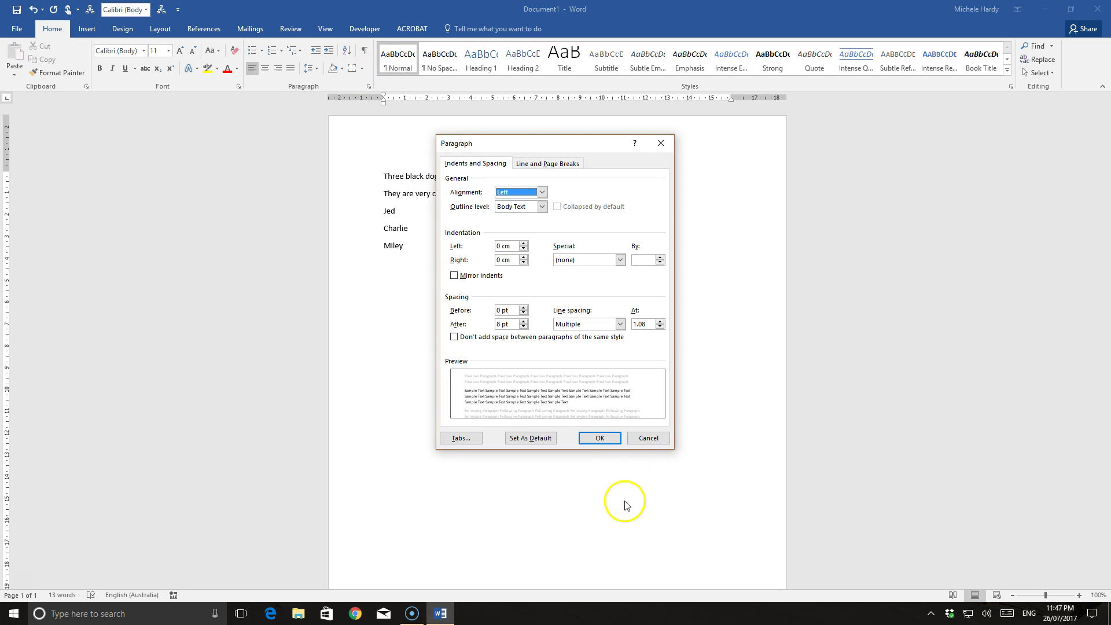
left_click(657, 440)
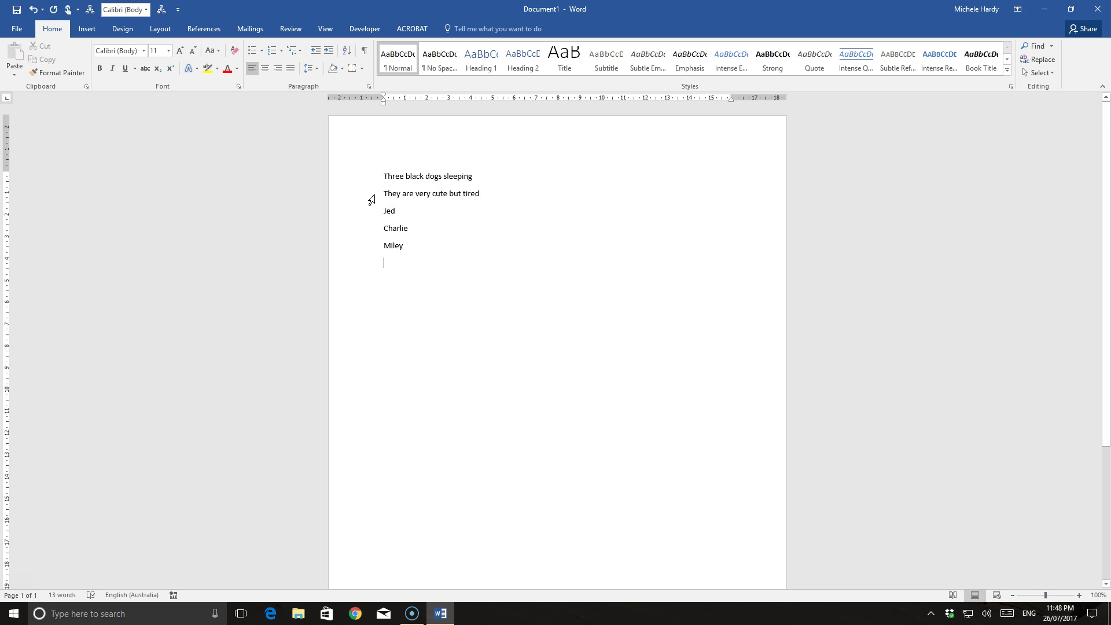
- Add the line "Lazy lazy dogs" below "Miley", select it to see its quick formatting options, and deselect it
type("I")
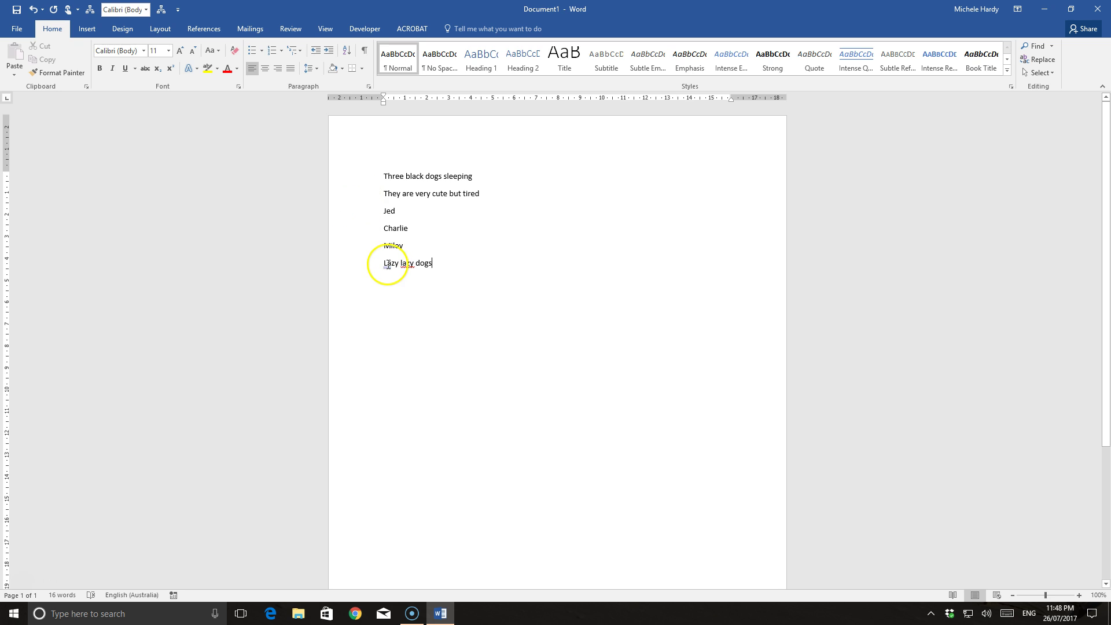
left_click_drag(384, 263, 432, 261)
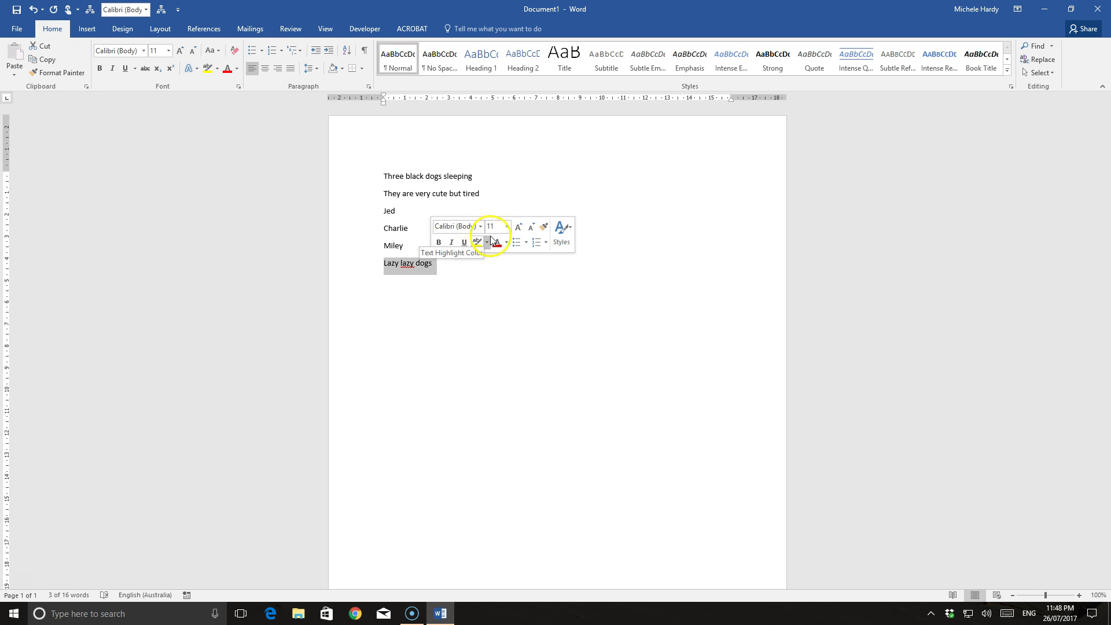
left_click(458, 280)
- Make the line "They are very cute but tired" bold, italic and underlined
left_click_drag(384, 193, 467, 191)
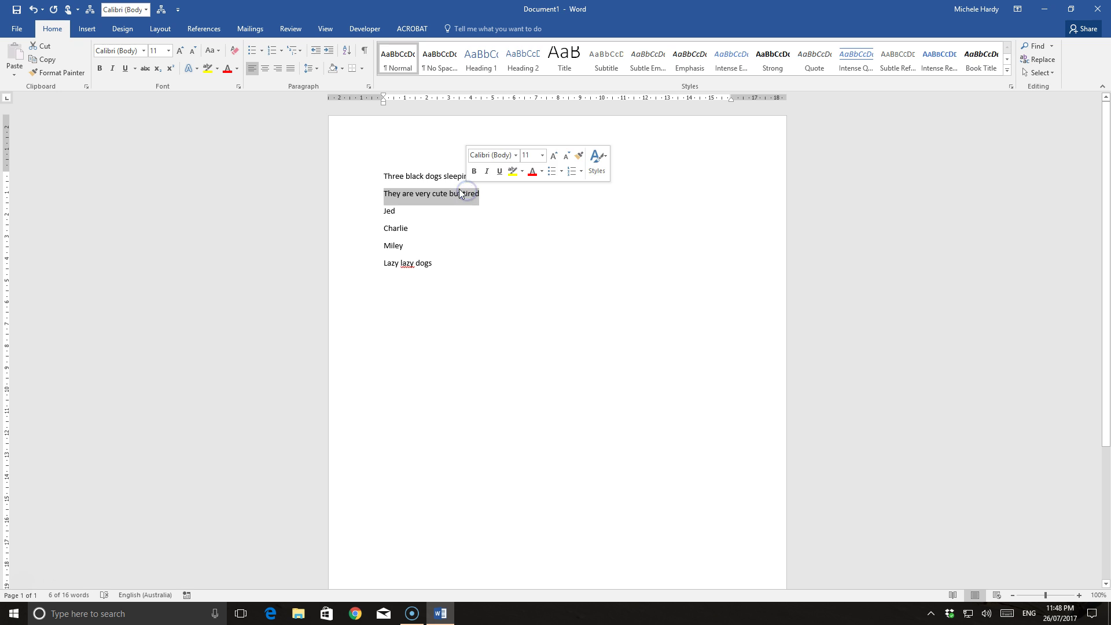
left_click(100, 69)
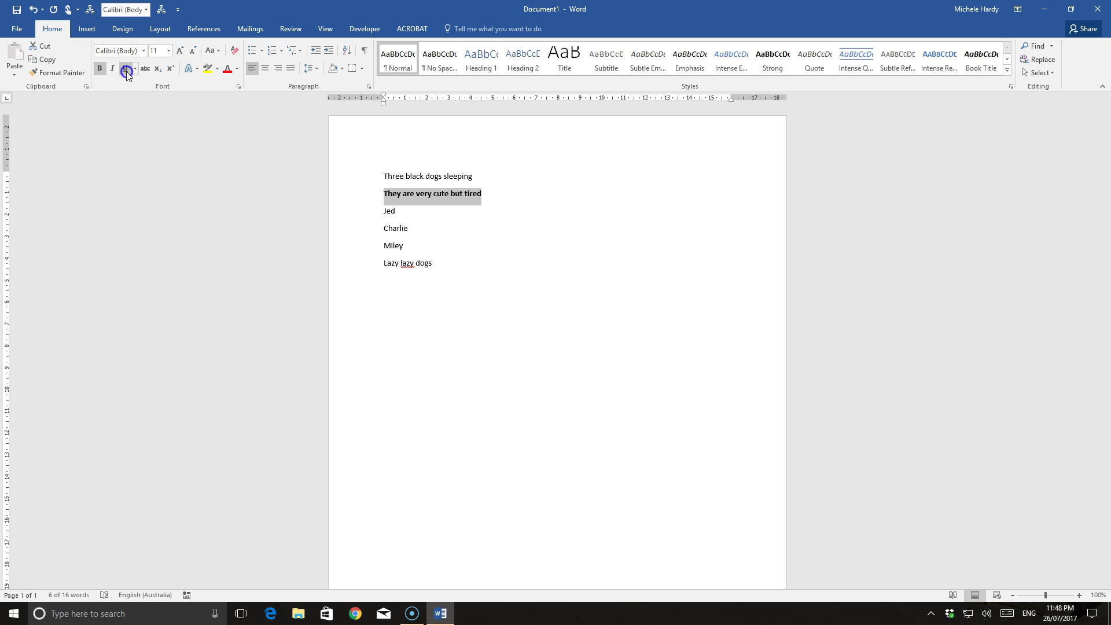
left_click(112, 71)
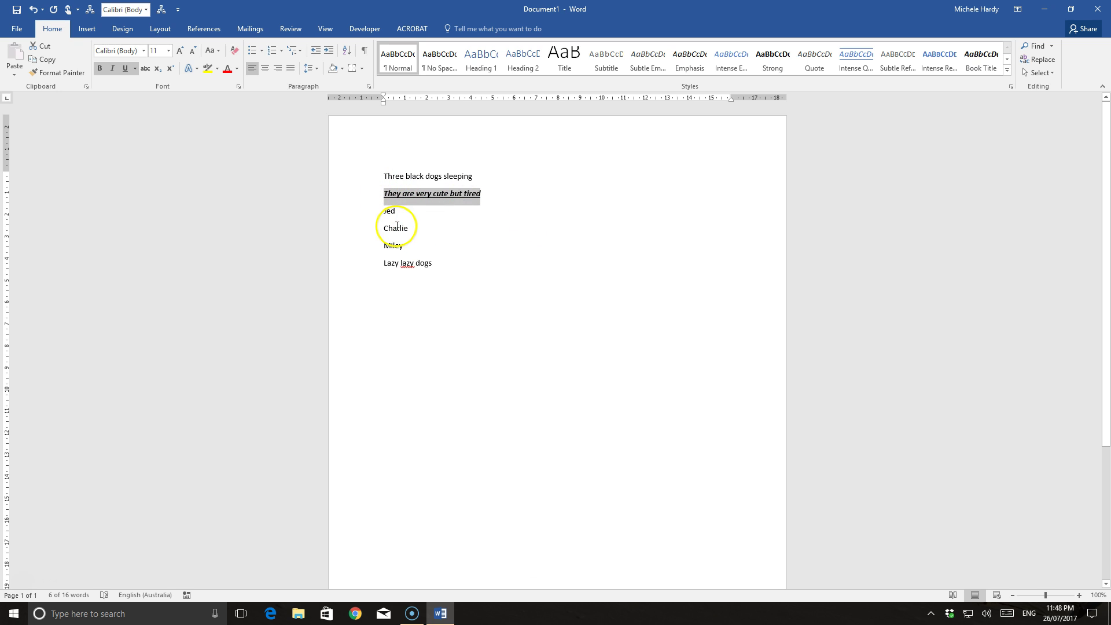
- Try center alignment on the "Charlie" line and return it to left alignment
left_click(397, 227)
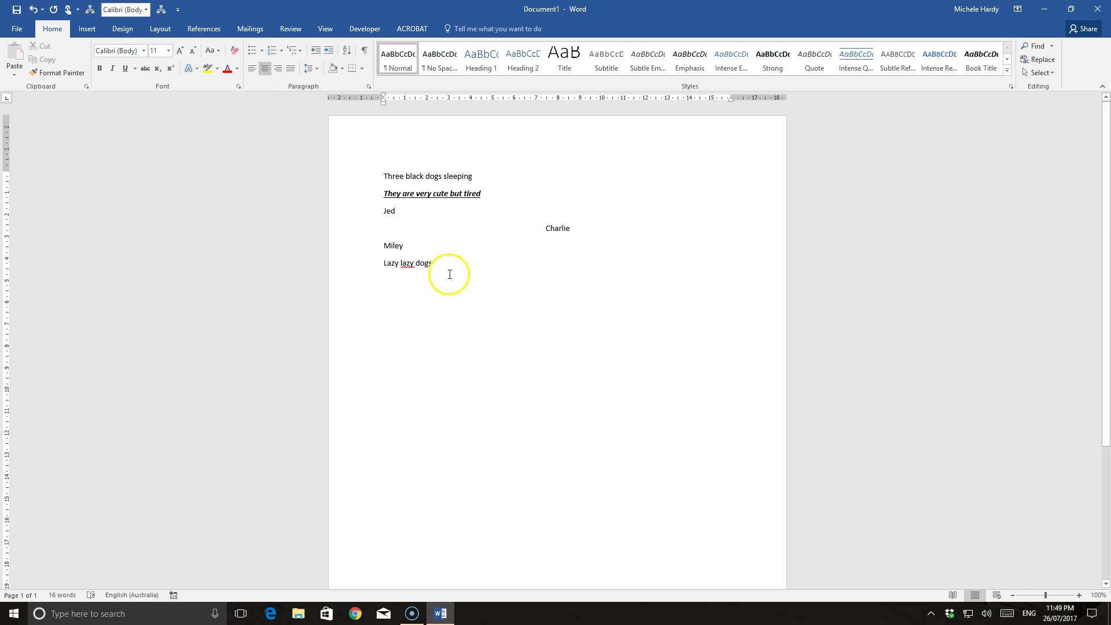
left_click(251, 68)
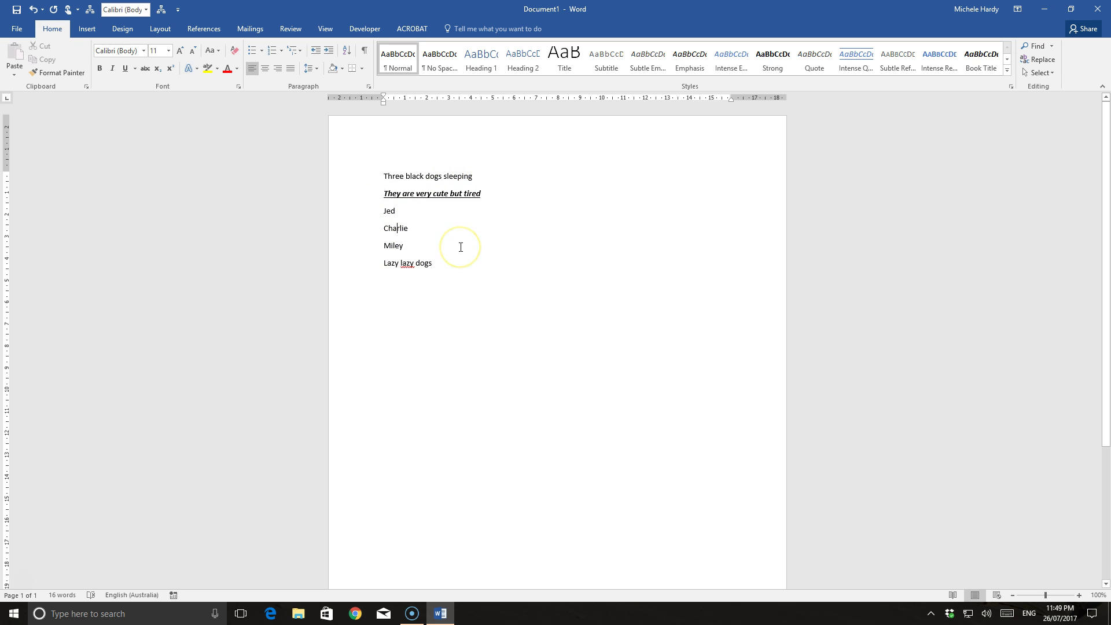
- Show the paragraph marks and other hidden formatting symbols in the document
left_click(366, 51)
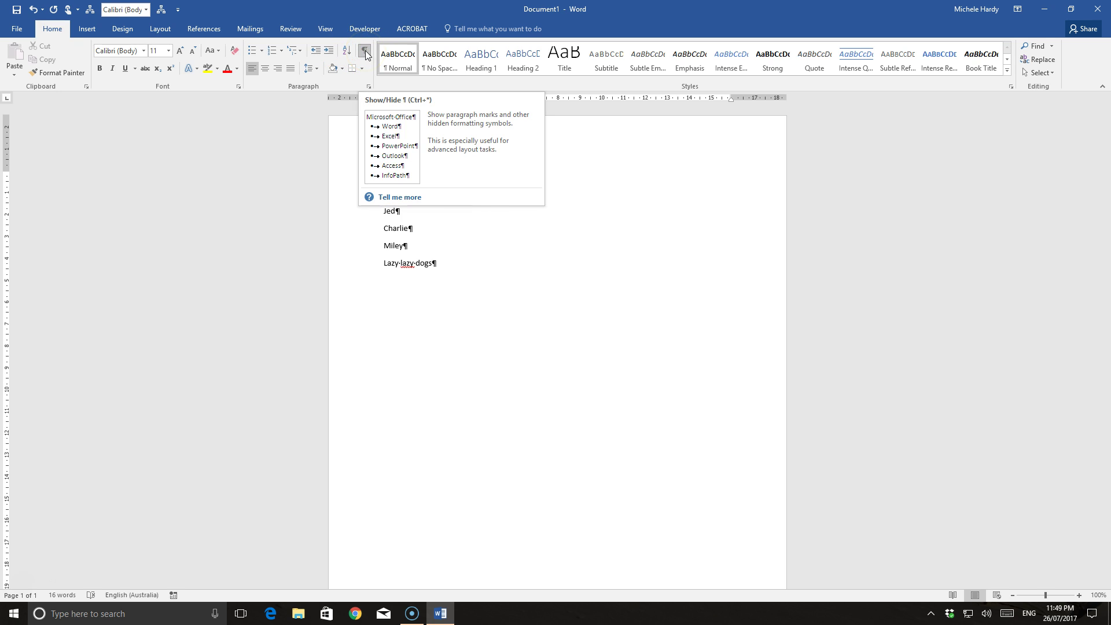
left_click(497, 279)
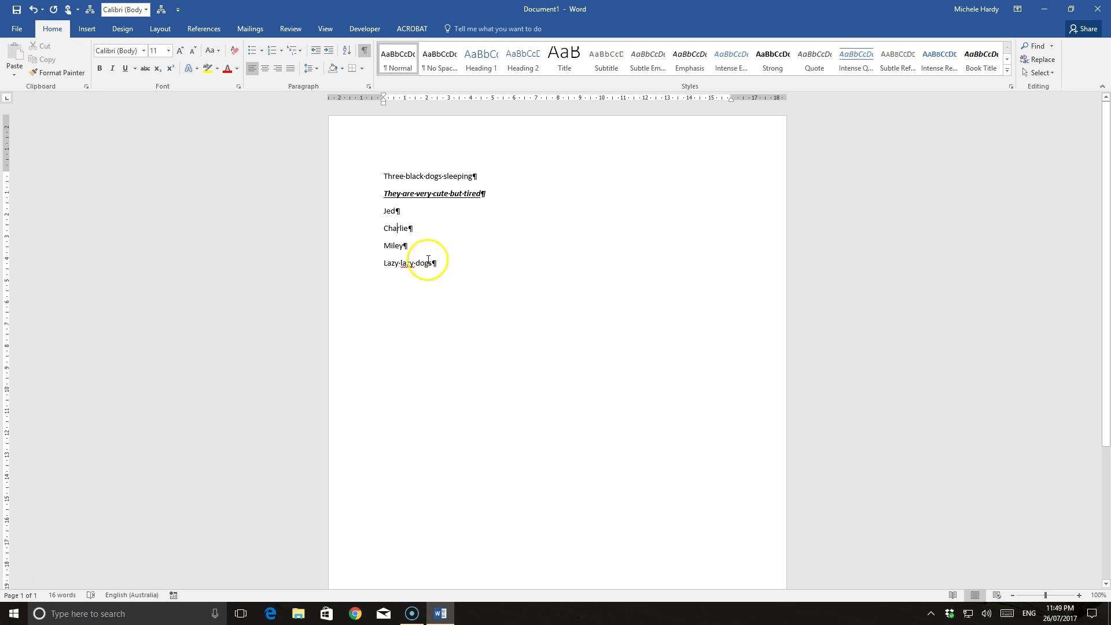
- Add the paragraph "This is text this is text. More text that is written. Lazy dogs sleeping, snoring and generally looking extremely cute." after "Lazy lazy dogs"
left_click(453, 263)
key("Return")
type("this is te")
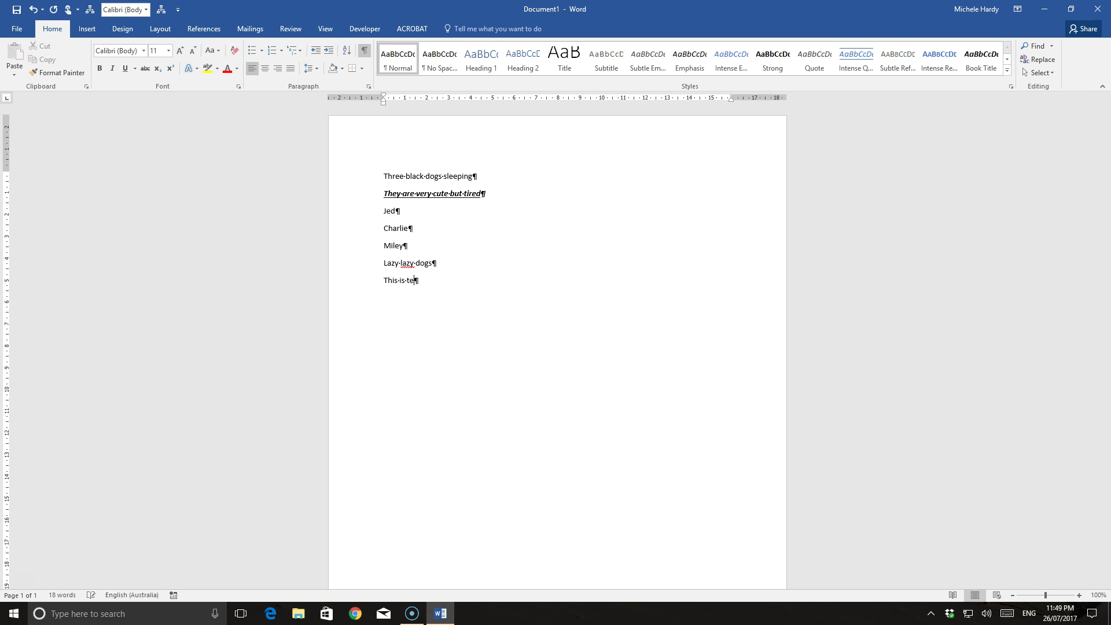
type("is is text. More text that is written. Lazy dogs sleeping, snoring and generally looking")
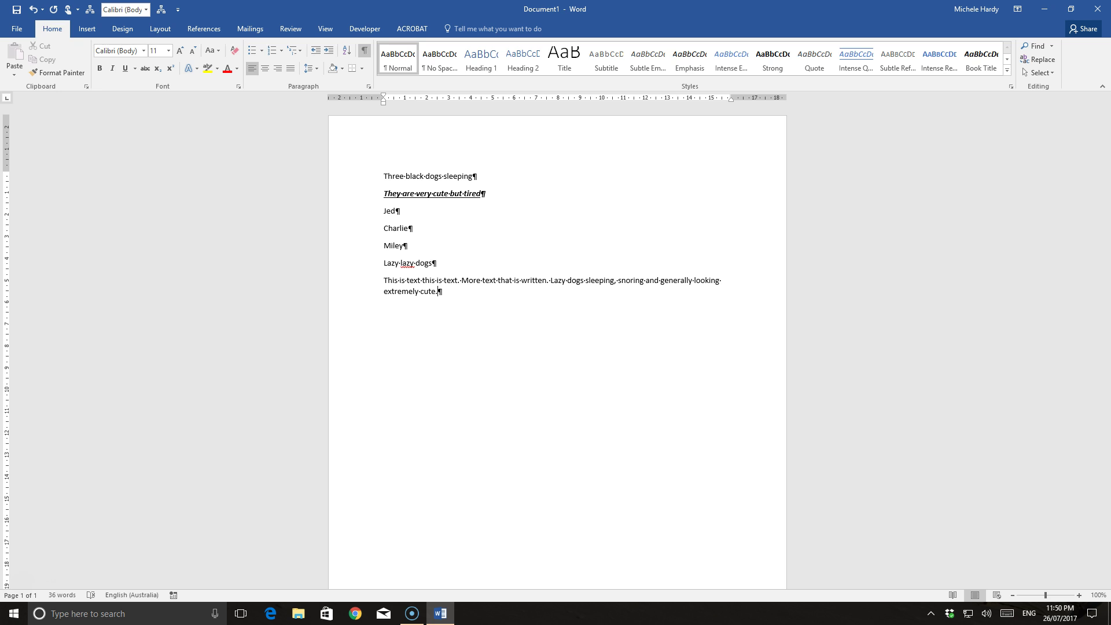
- Try center alignment on the long paragraph and right and center alignment on the three dog names, and return all of them to left alignment
left_click(505, 279)
left_click(266, 68)
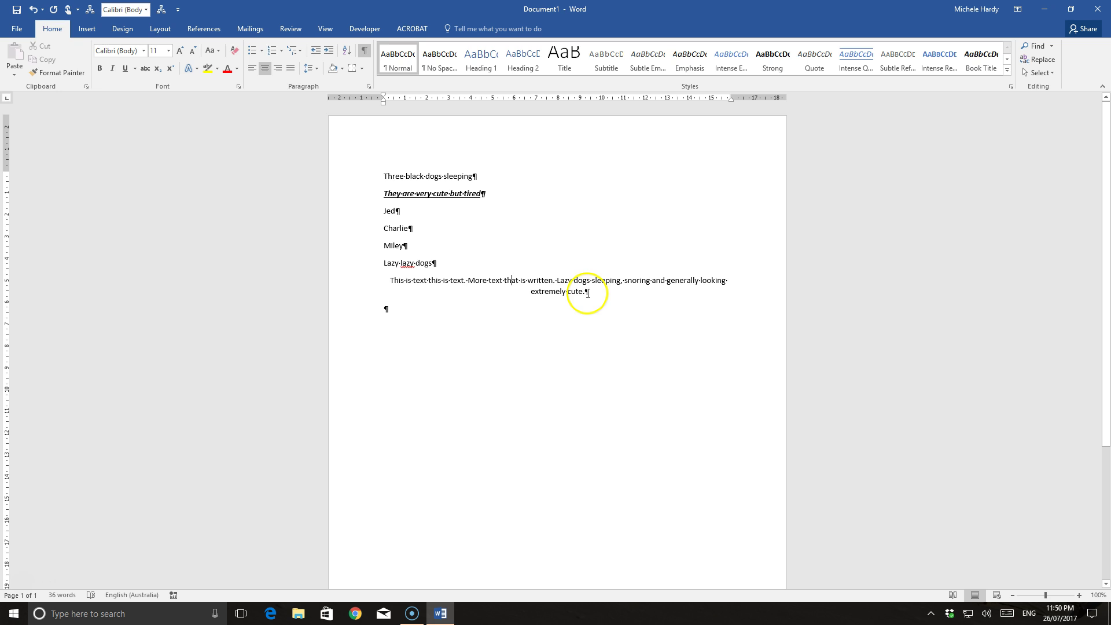
left_click_drag(367, 212, 369, 248)
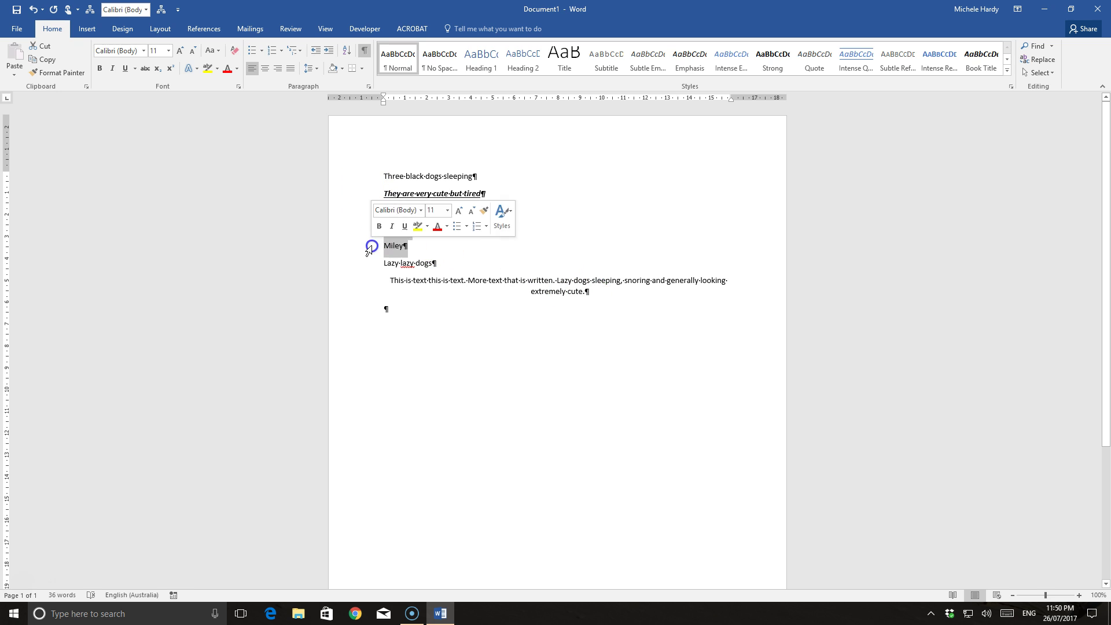
left_click(278, 68)
left_click(265, 69)
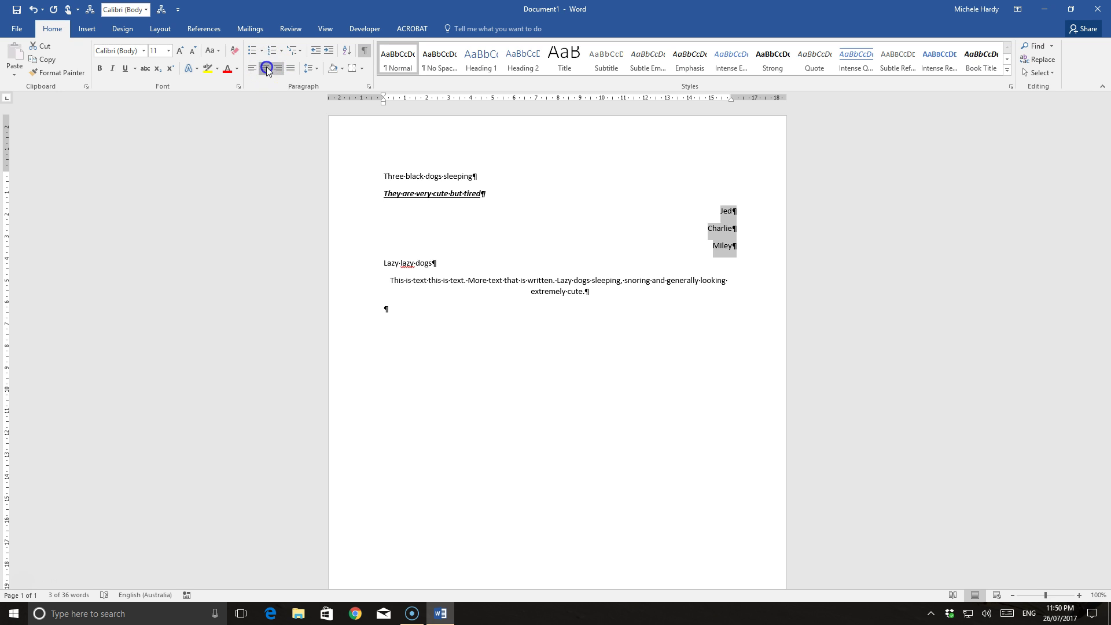
left_click(253, 68)
left_click(387, 279)
left_click(252, 70)
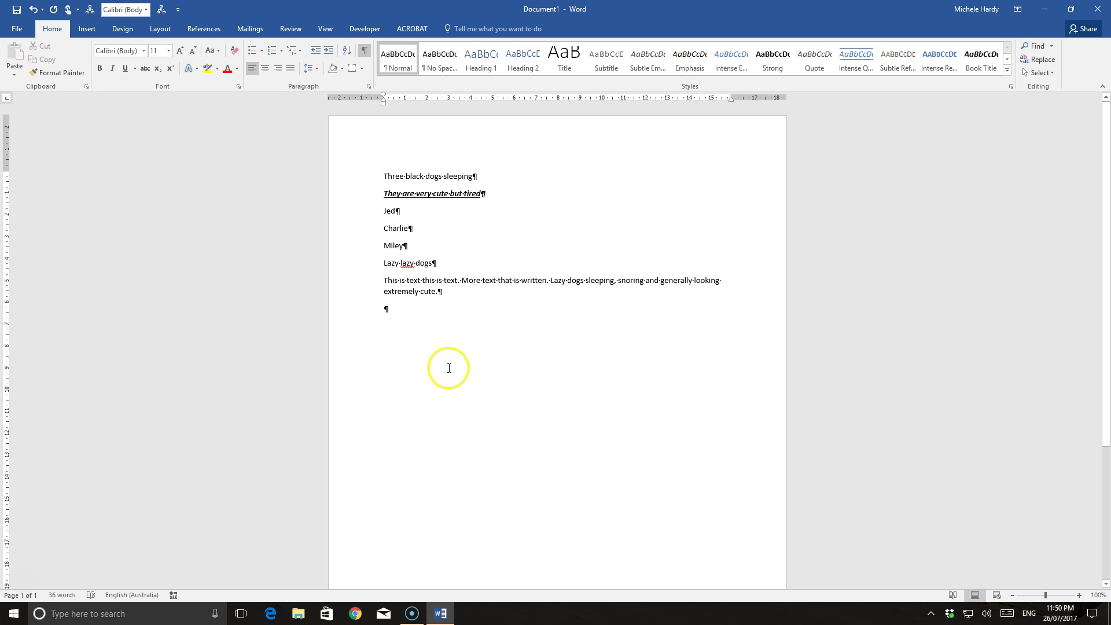
- Format the "Jed" line in the Pleasantly Plump font at size 24 and underline it
left_click(371, 216)
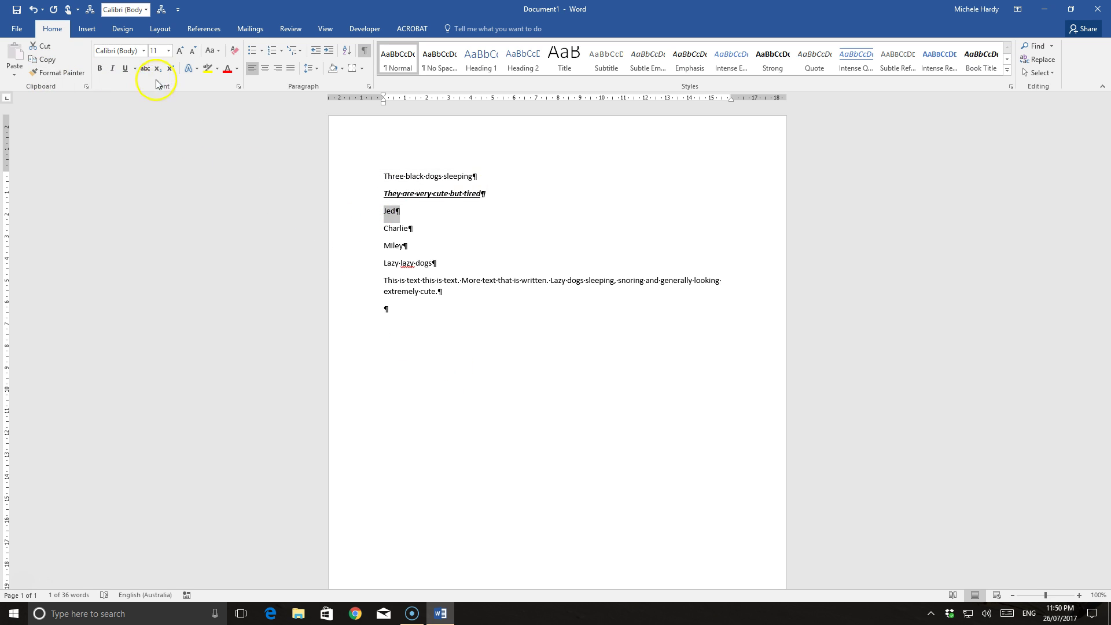
left_click(143, 50)
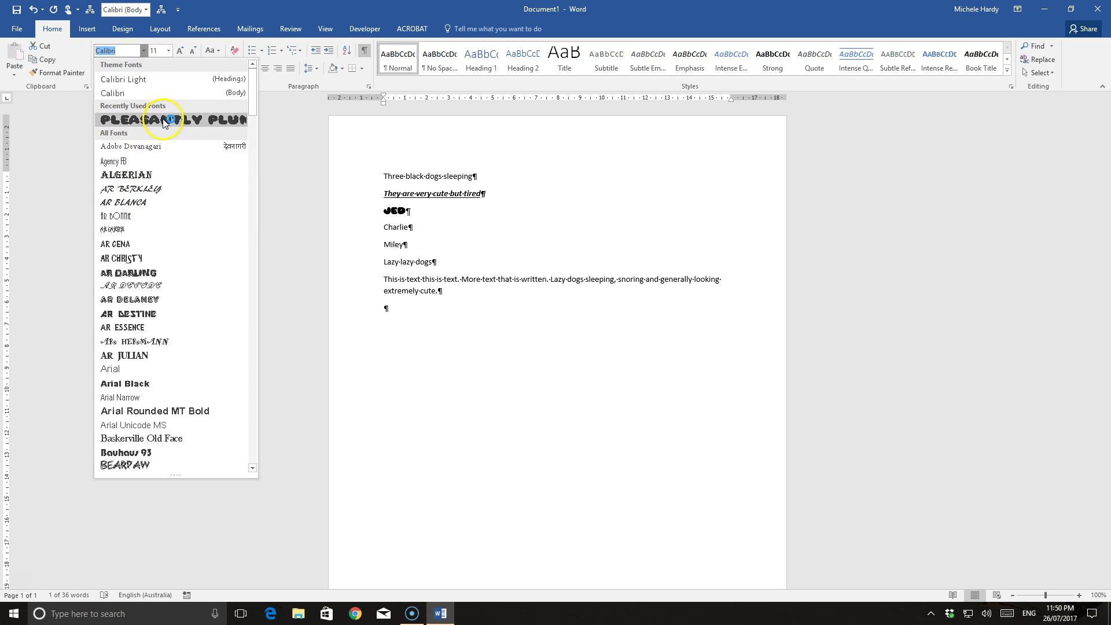
left_click(164, 120)
left_click(167, 51)
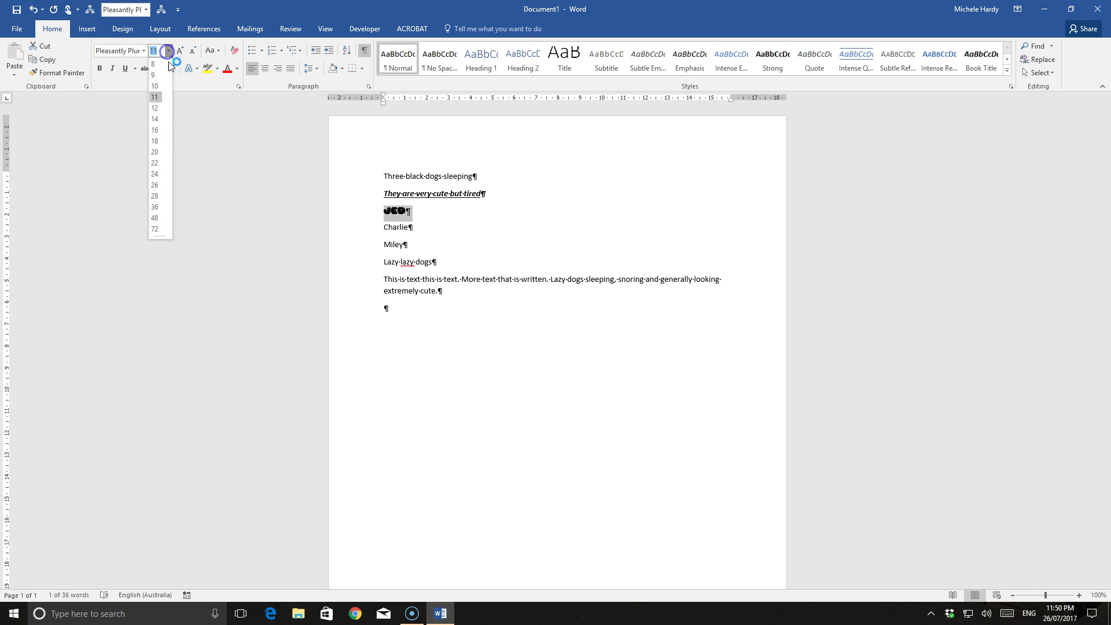
left_click(154, 174)
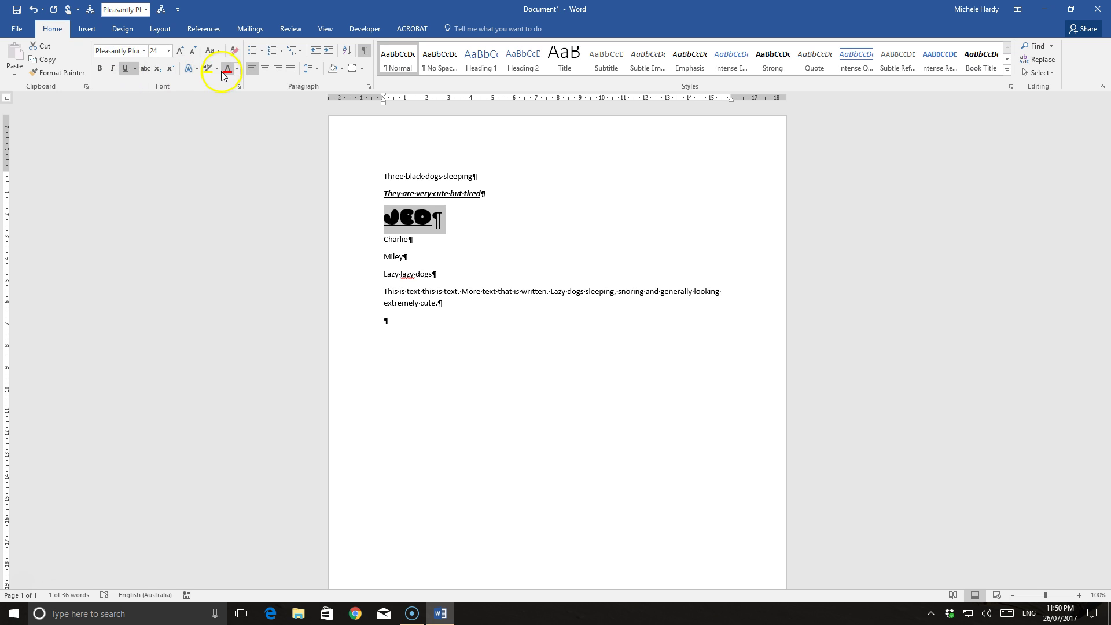
- Colour the "Jed" line standard purple and set its font size to 26
left_click(237, 69)
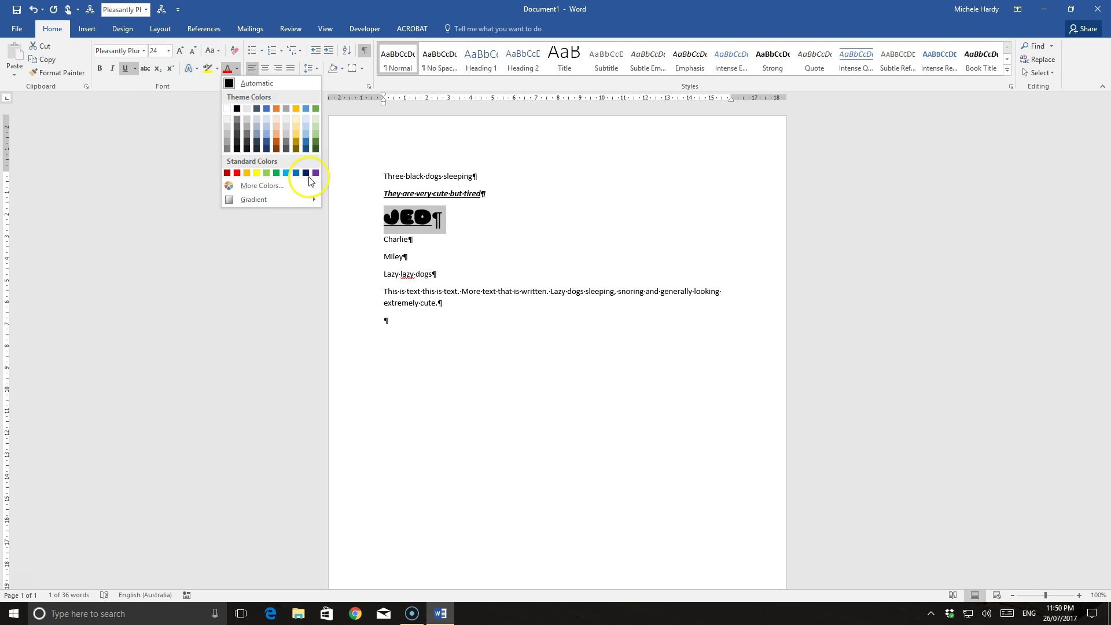
left_click(315, 172)
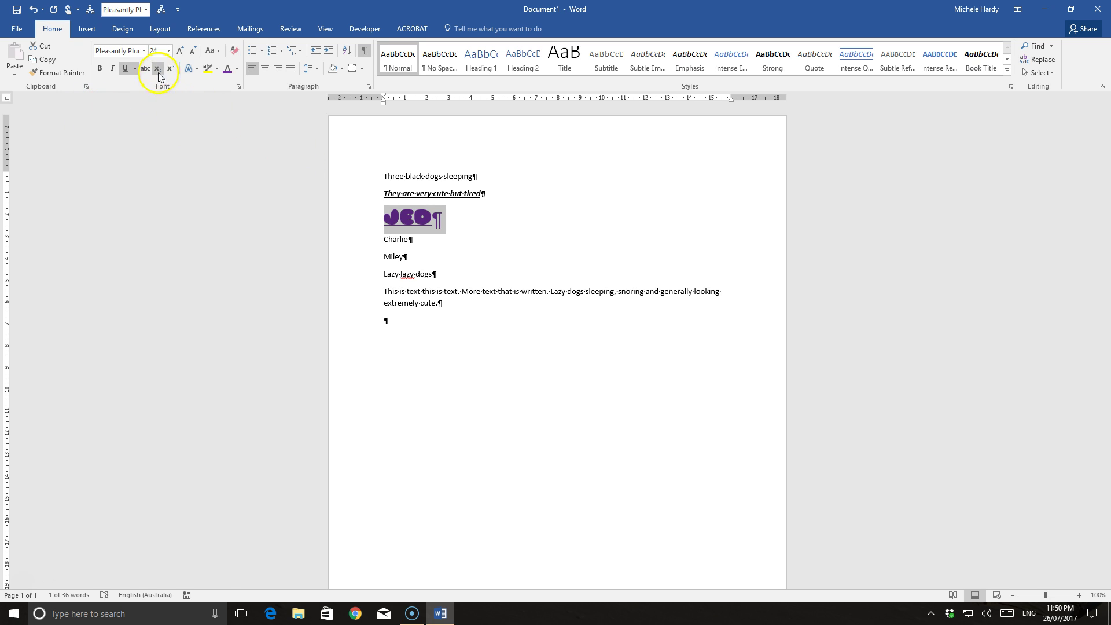
left_click(170, 51)
left_click(154, 185)
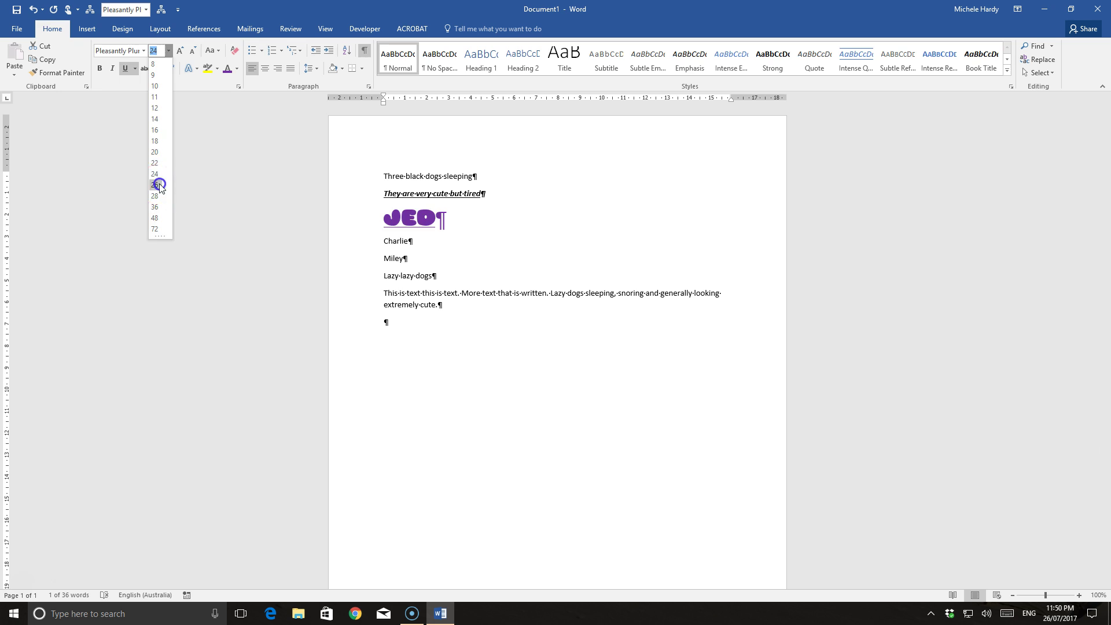
left_click(426, 241)
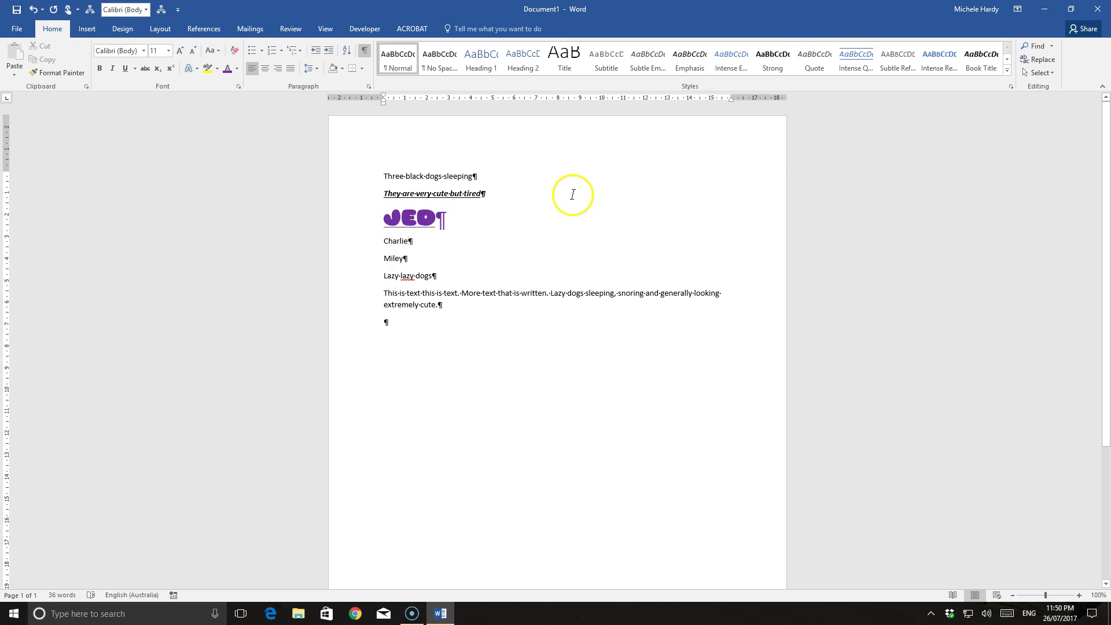
- Copy the formatting of the "Jed" line onto the "Charlie" line with Format Painter
left_click(411, 218)
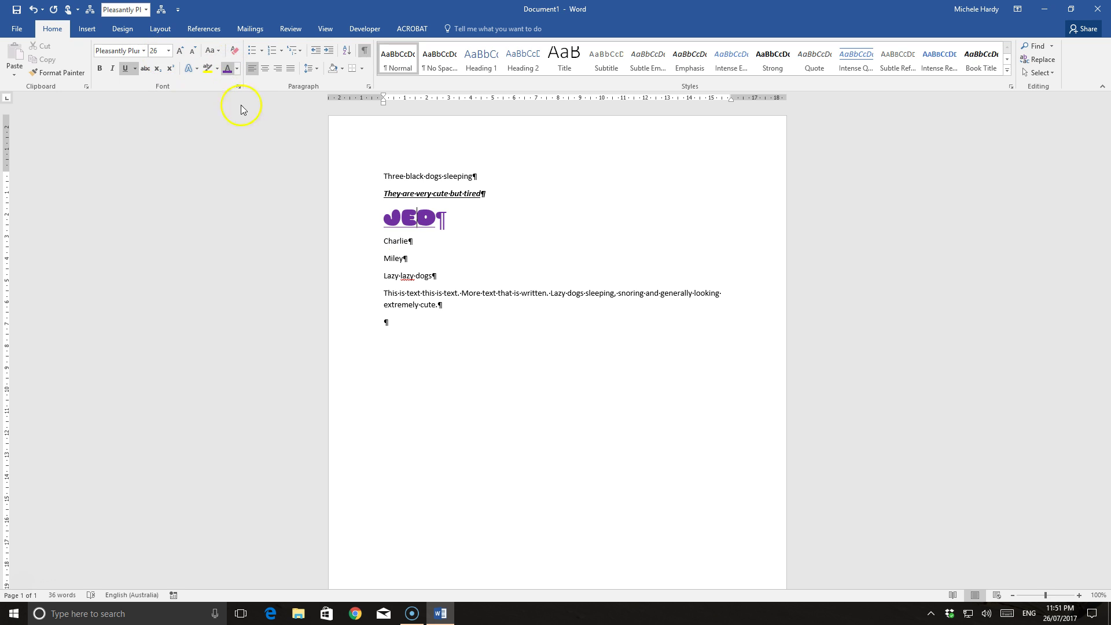
left_click(400, 245)
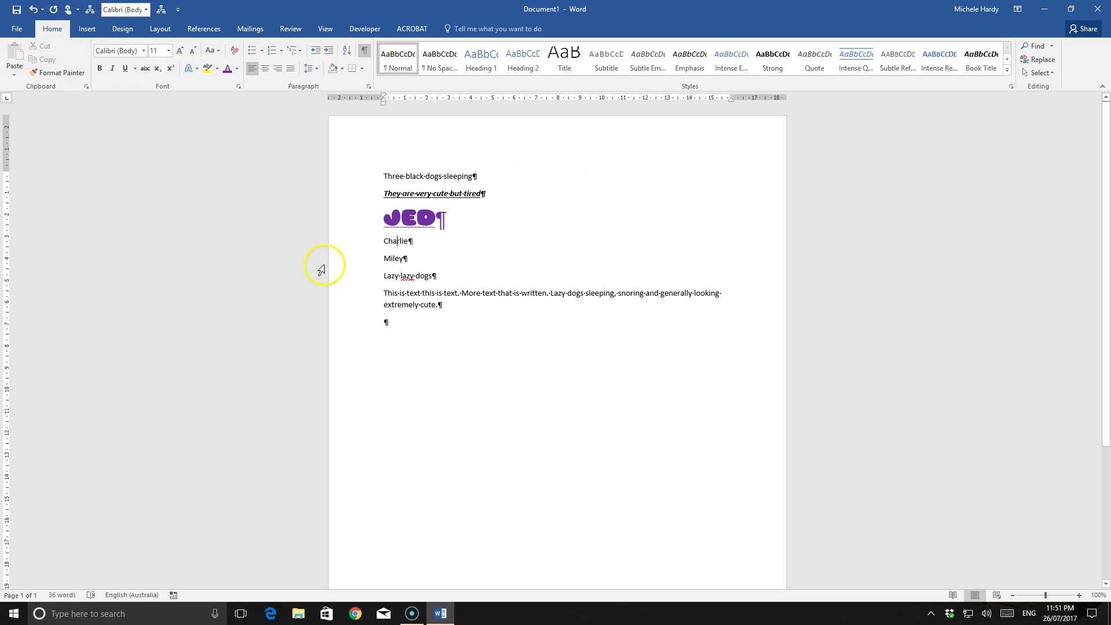
left_click(411, 220)
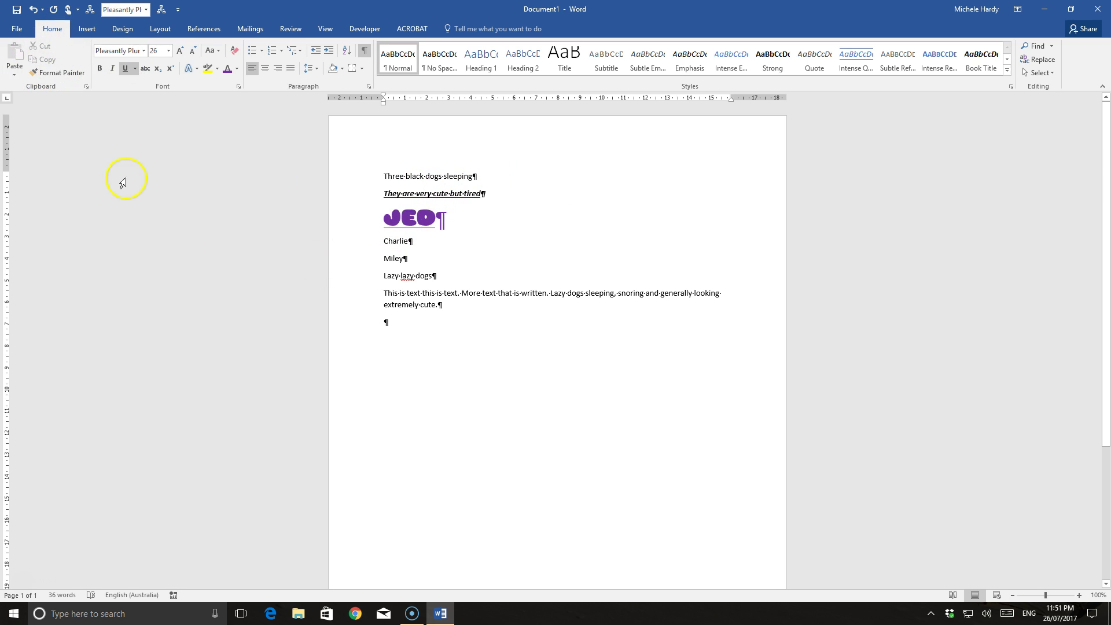
left_click(49, 73)
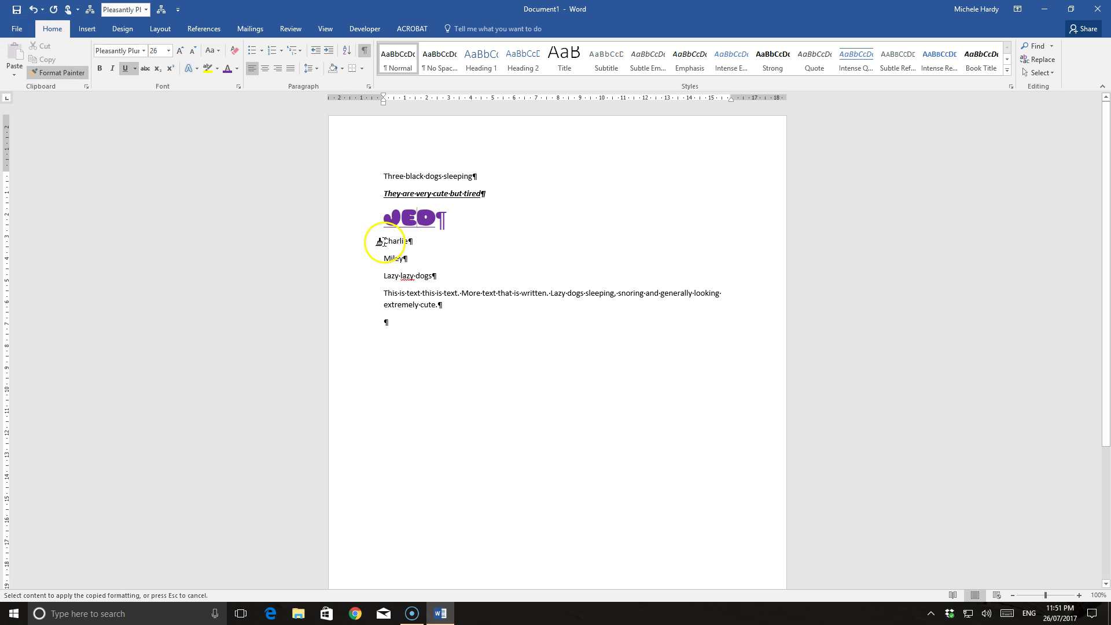
left_click_drag(381, 242, 414, 244)
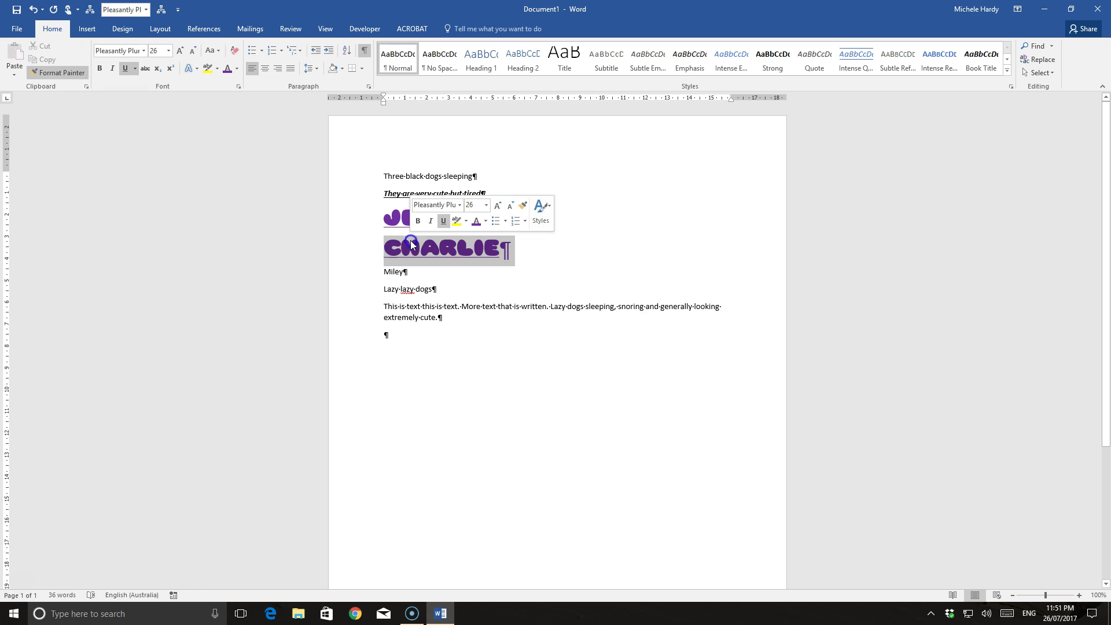
left_click(475, 248)
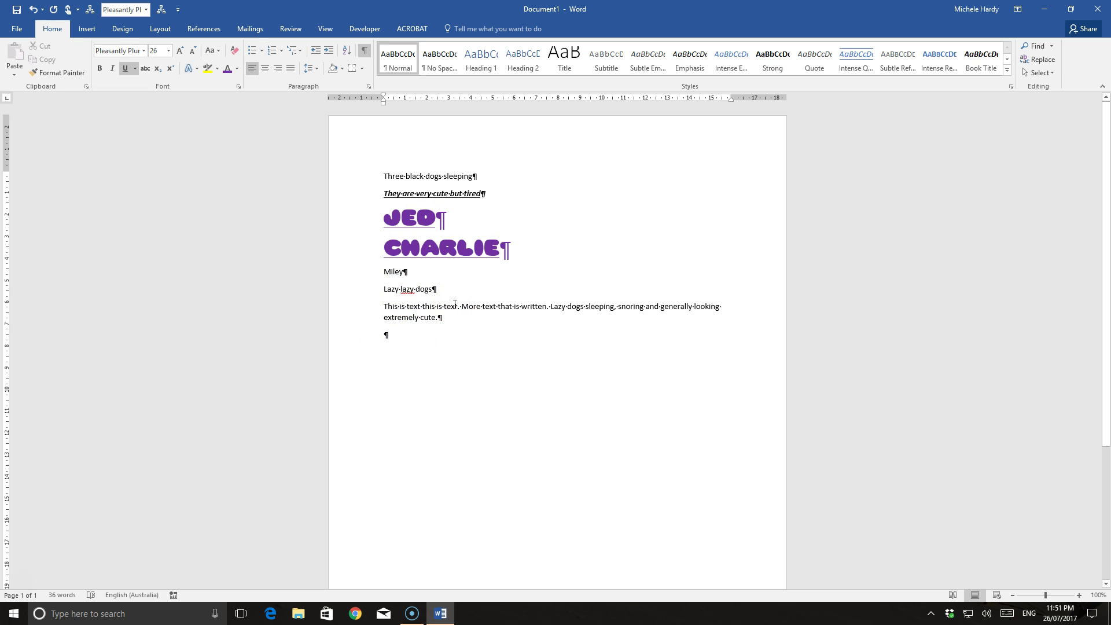